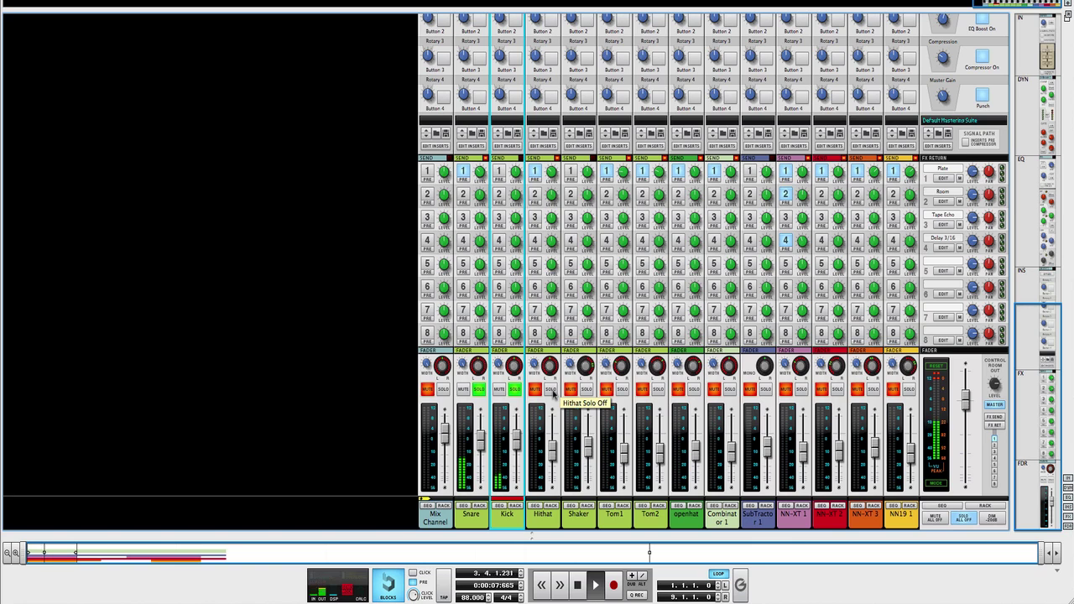
Step: Solo the Hithat, Shaker, Tom1, Tom2 and openhat channels one after another while the loop plays
click(551, 391)
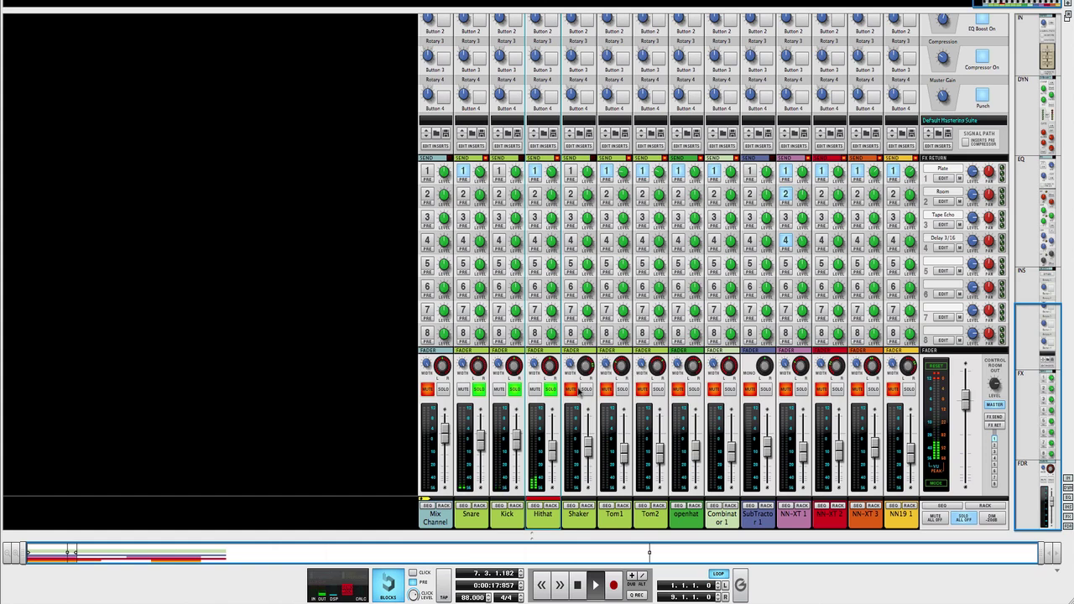
click(587, 390)
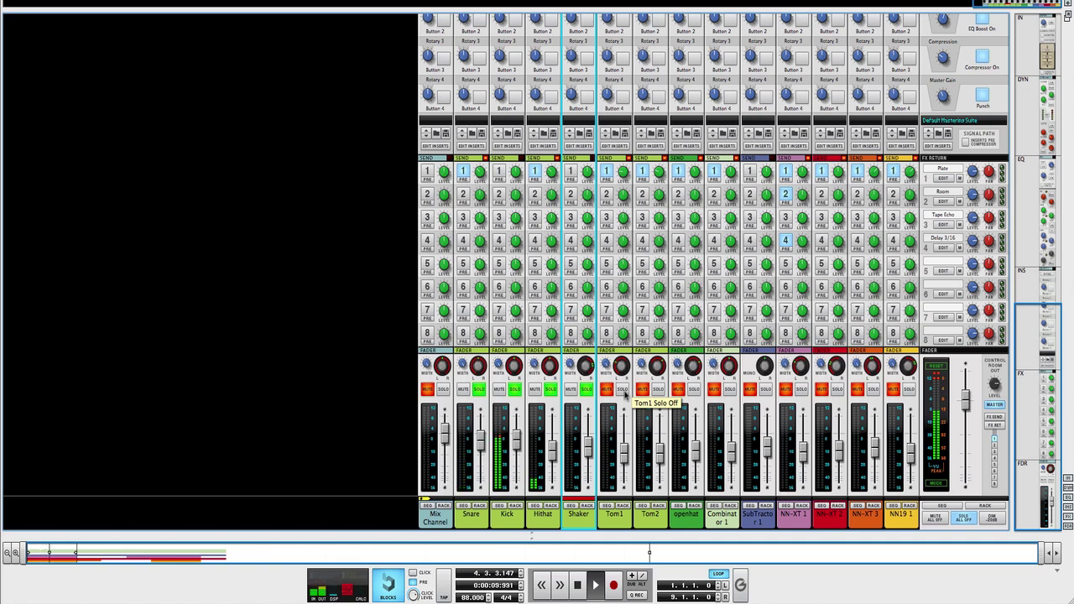
click(624, 391)
click(659, 392)
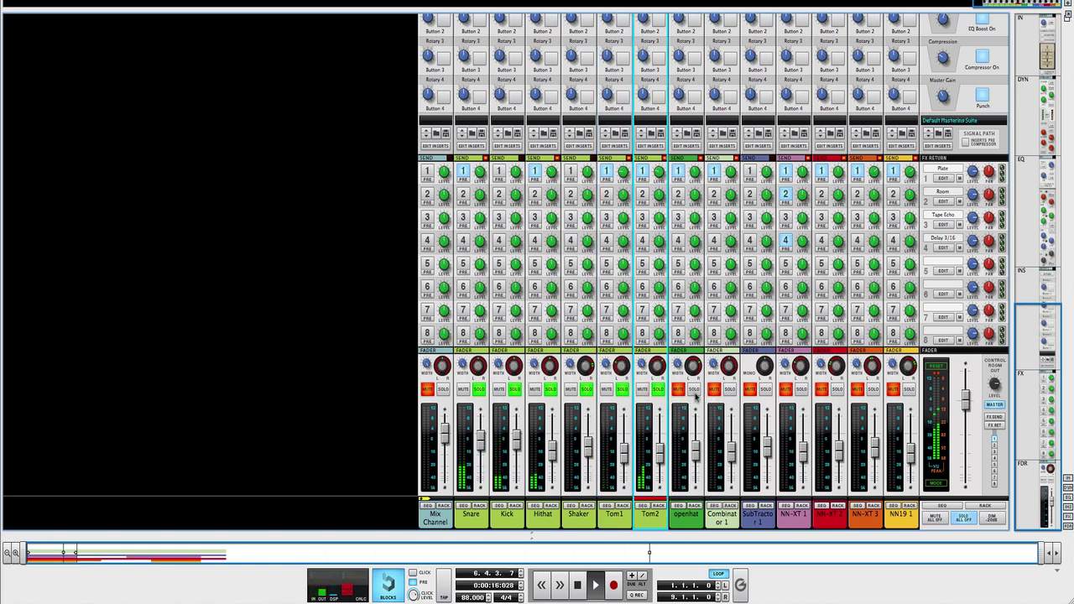
click(694, 391)
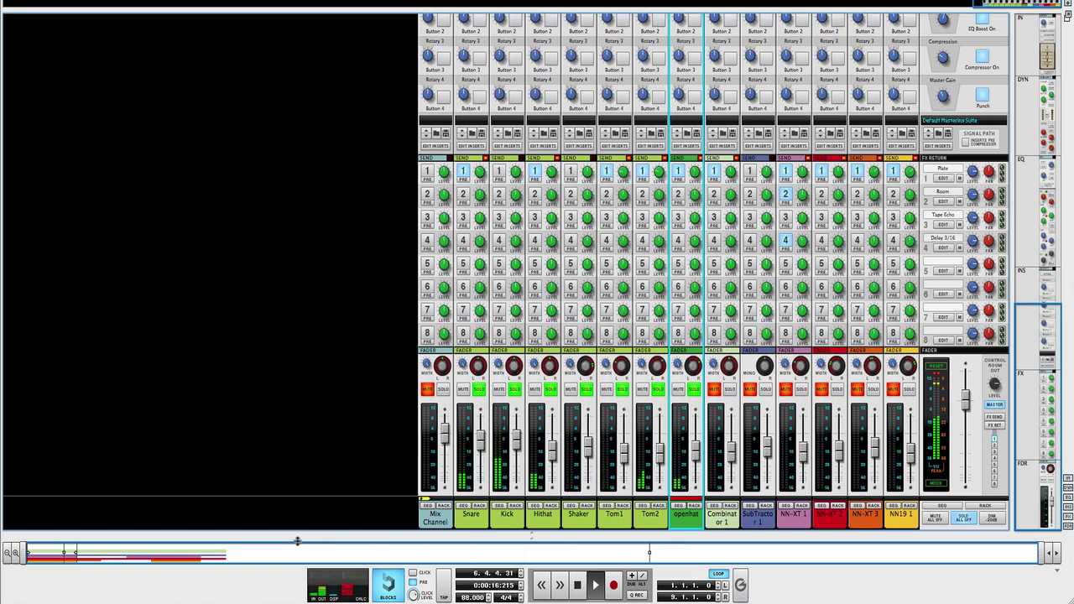
Step: Examine the Redrum and its drum mix channels in the rack, and return to the mixer
key(F6)
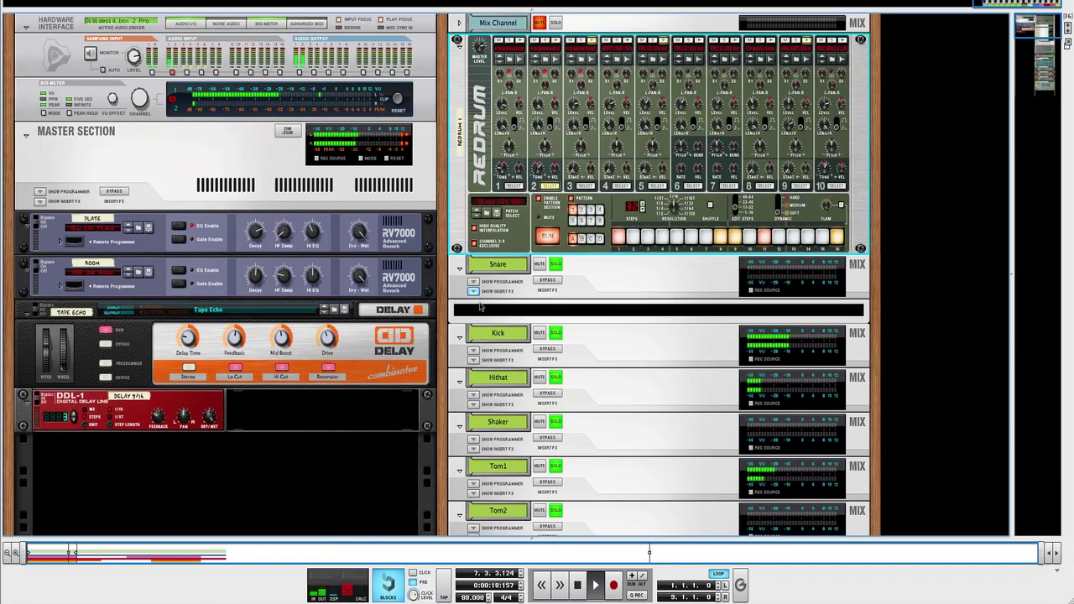
scroll(615, 286, down, 5)
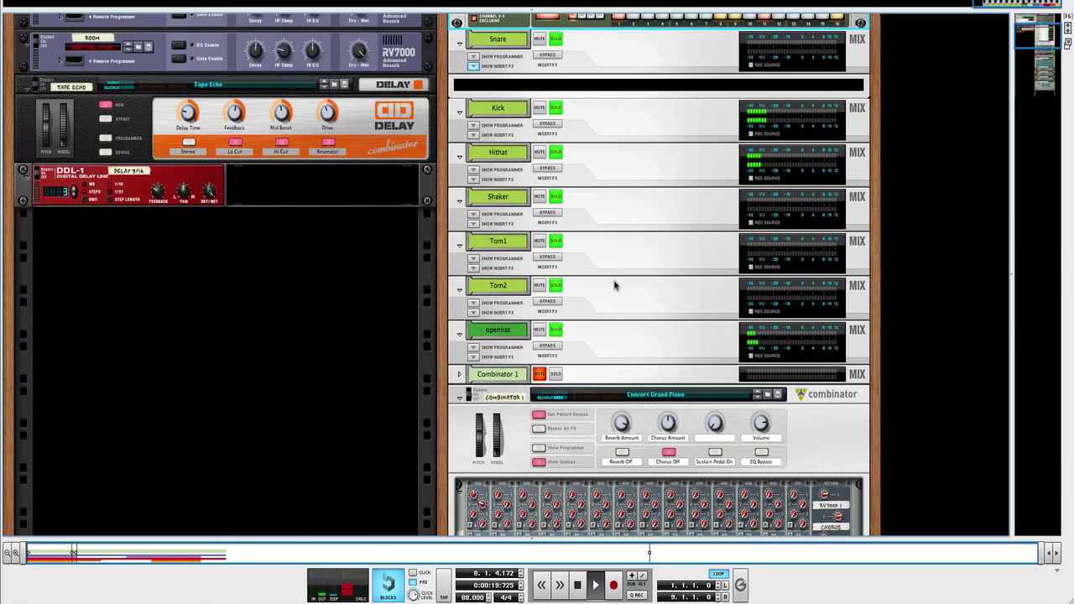
scroll(615, 285, up, 5)
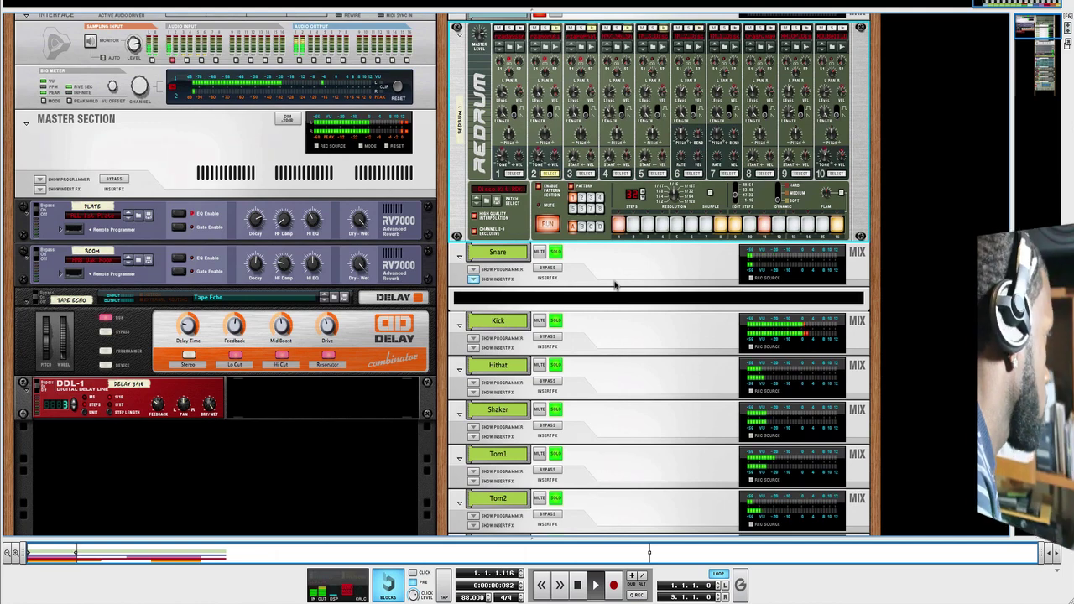
scroll(614, 286, up, 1)
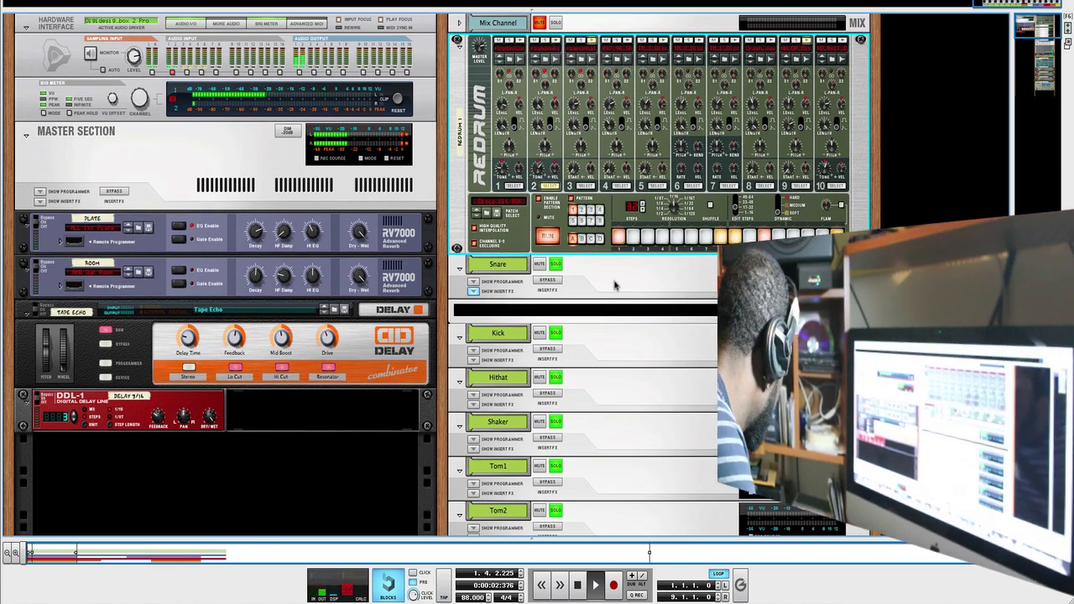
key(F5)
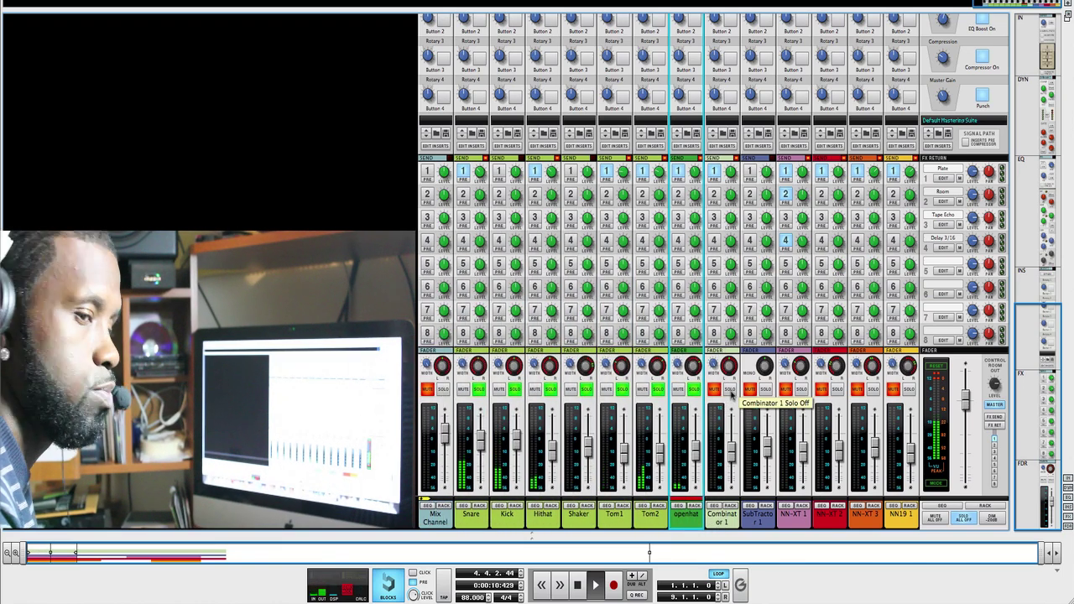
Step: Add the Combinator 1, NN-XT 1, NN-XT 2, NN-XT 3, NN19 1 and SubTractor 1 channels to the solo group
click(730, 390)
click(731, 393)
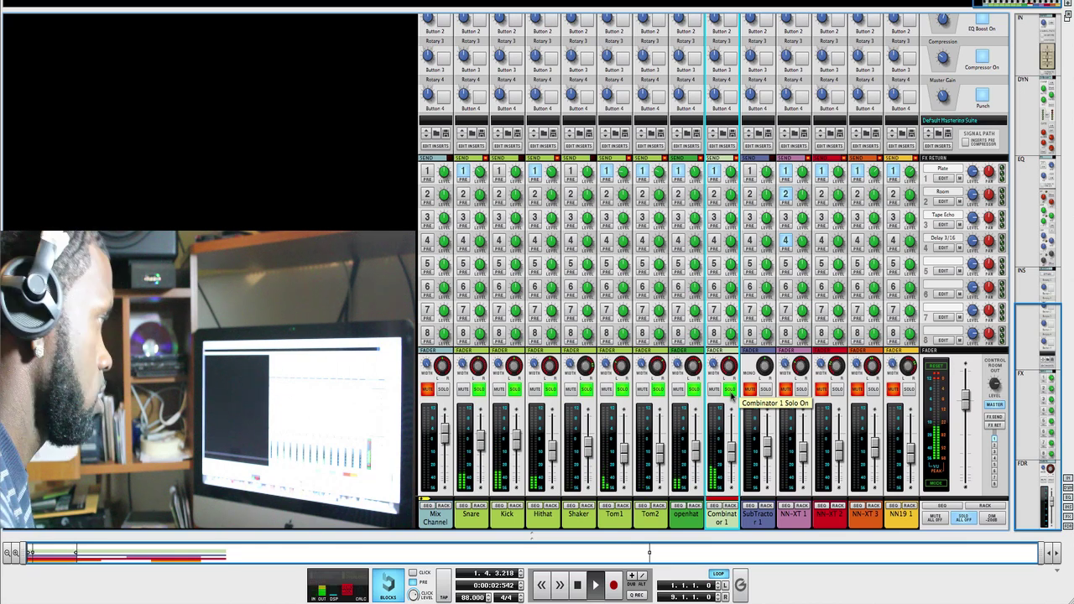
click(800, 391)
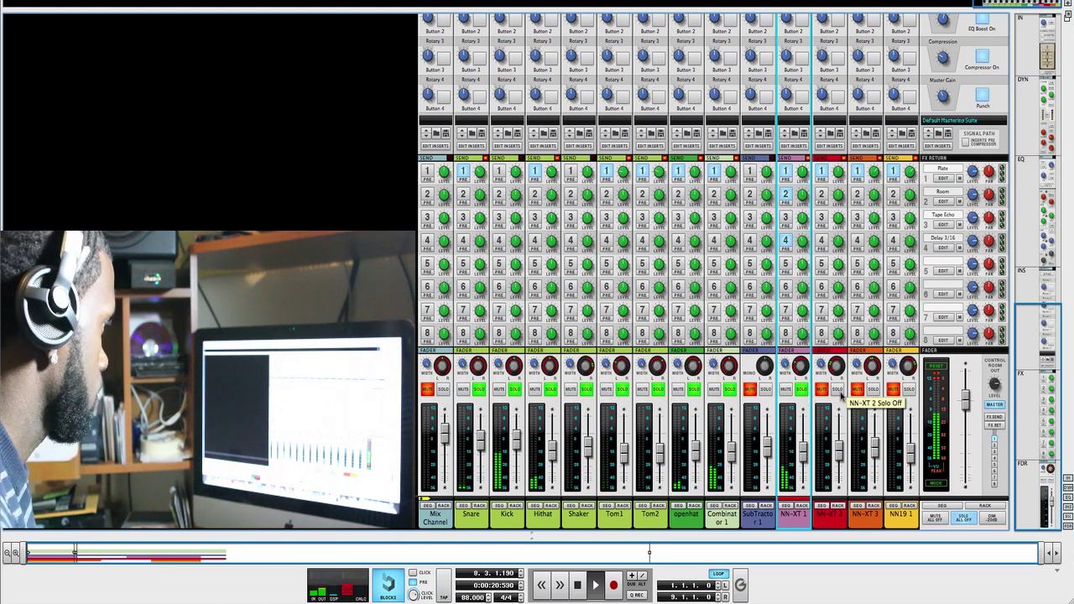
click(838, 393)
click(839, 392)
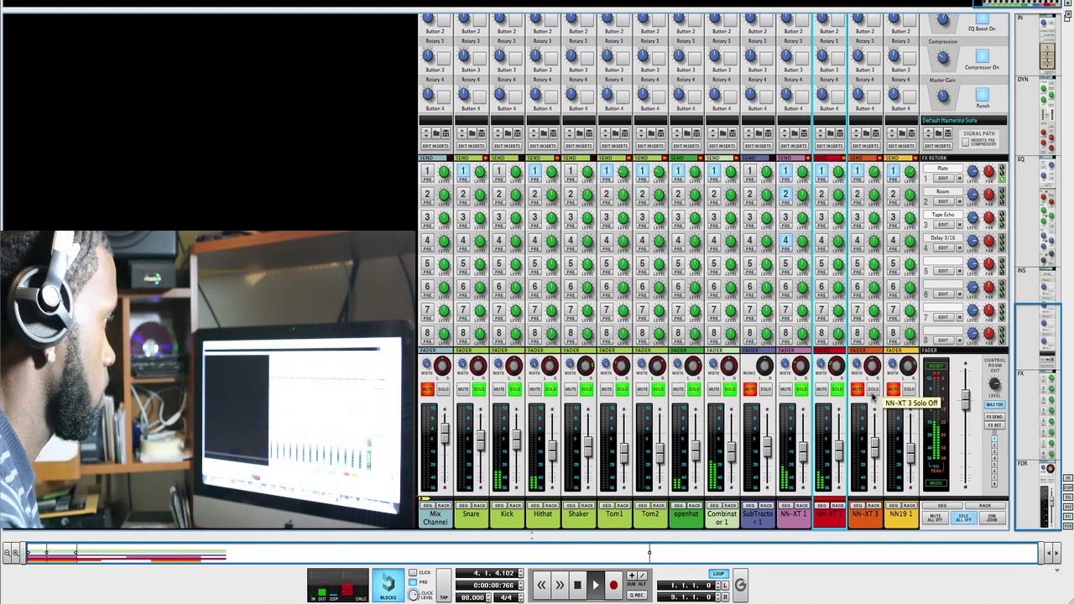
click(873, 391)
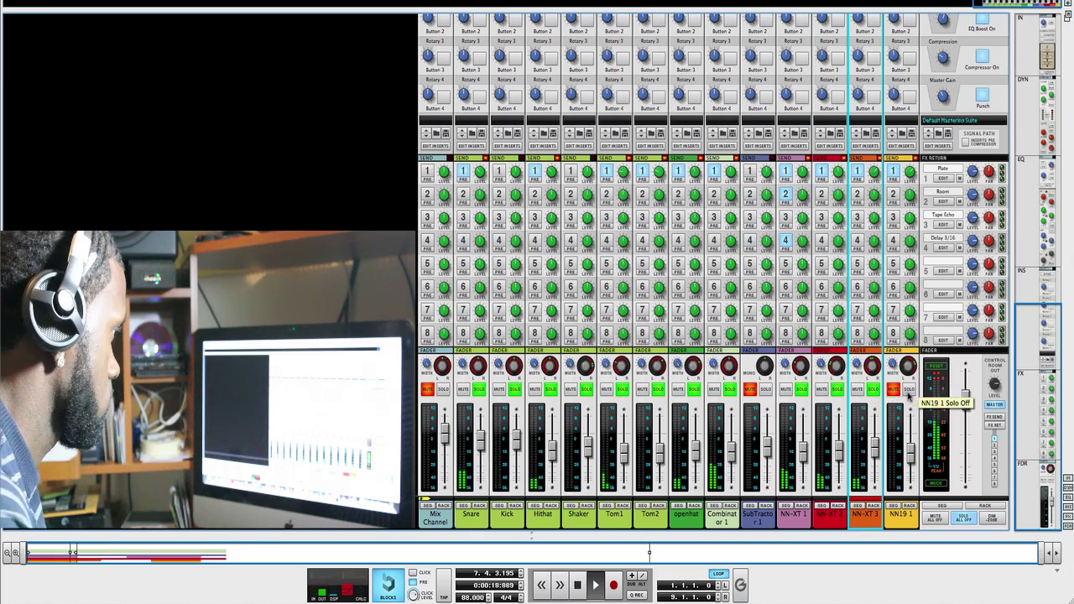
click(909, 396)
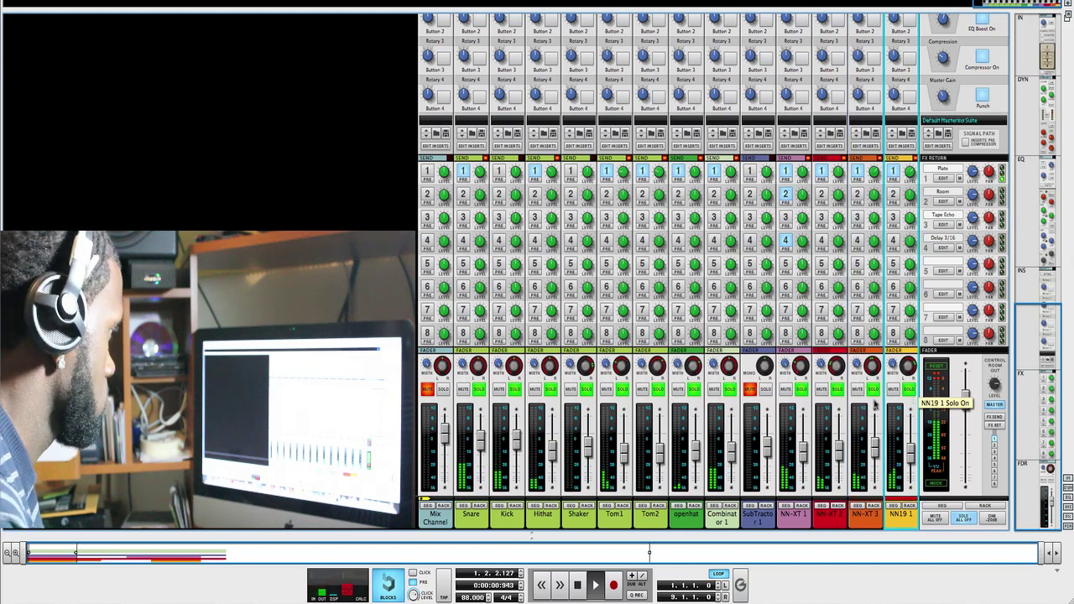
click(767, 393)
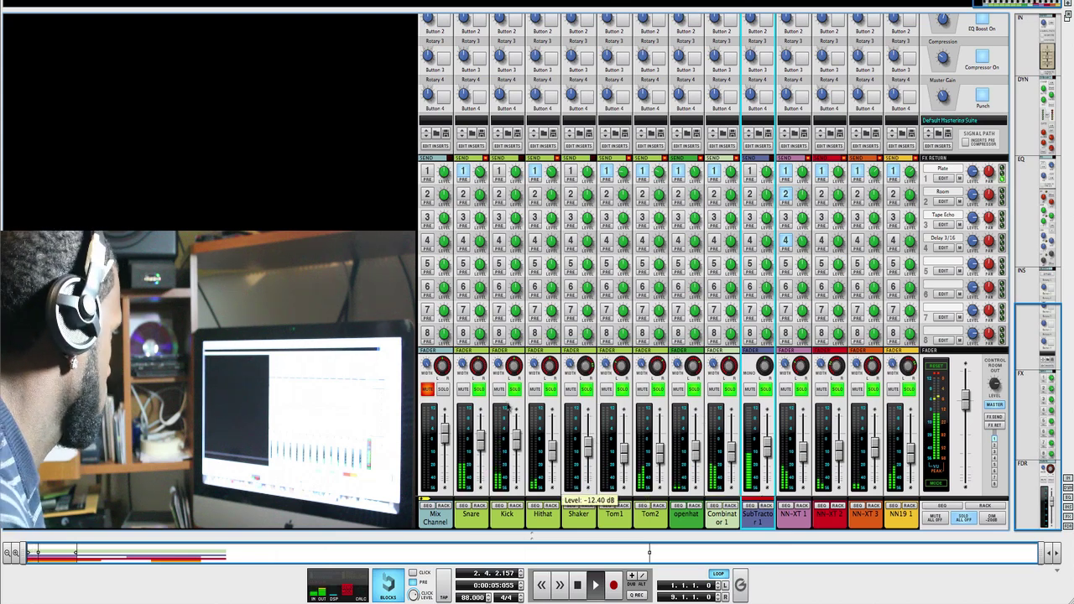
Step: Turn off solo on the drum channels from Snare through openhat
click(479, 390)
click(514, 390)
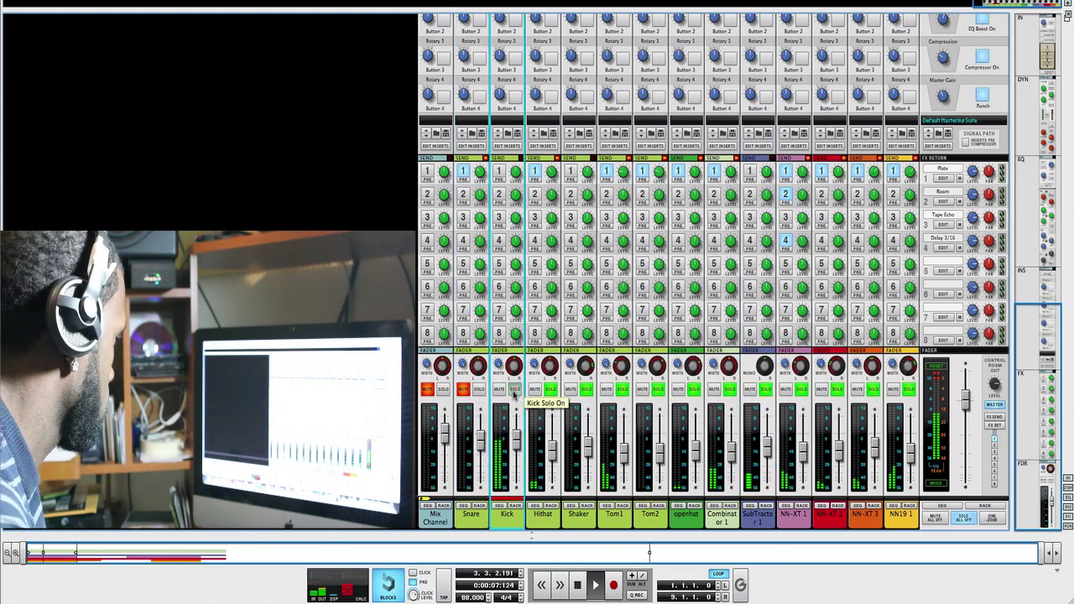
click(550, 390)
click(586, 391)
click(622, 391)
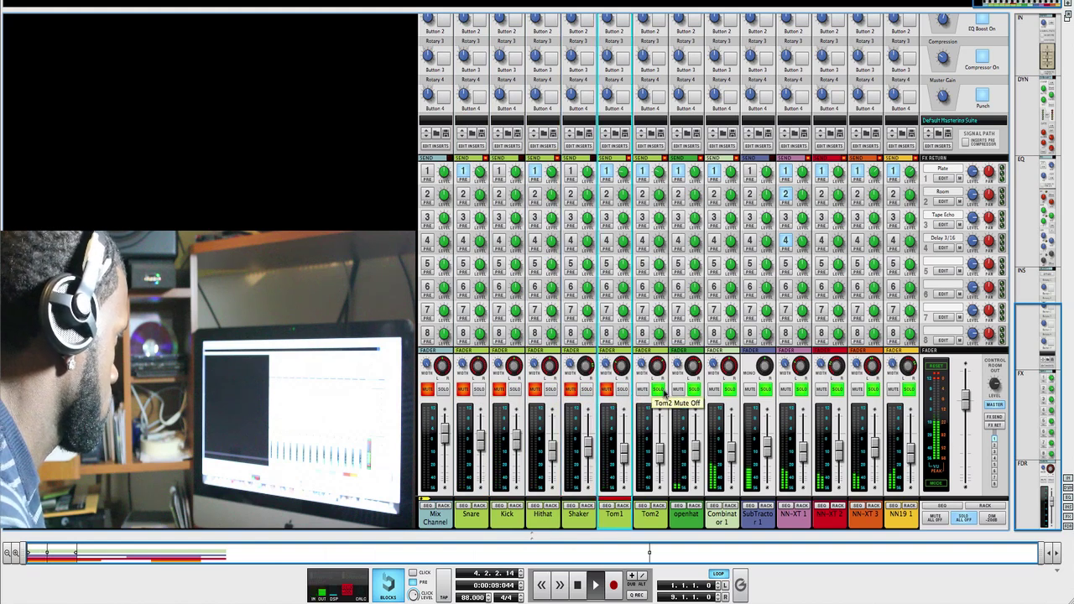
click(658, 391)
click(694, 390)
Step: Turn off solo on Combinator 1, SubTractor 1, NN-XT 1, NN-XT 2, NN-XT 3 and NN19 1
click(729, 391)
click(766, 390)
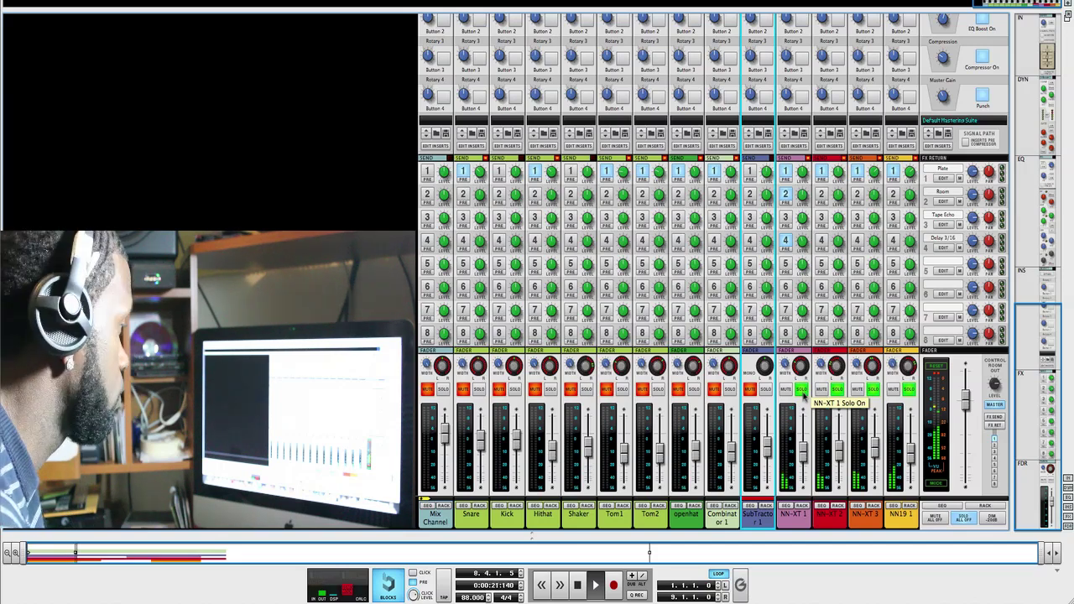
click(802, 392)
click(838, 391)
click(873, 391)
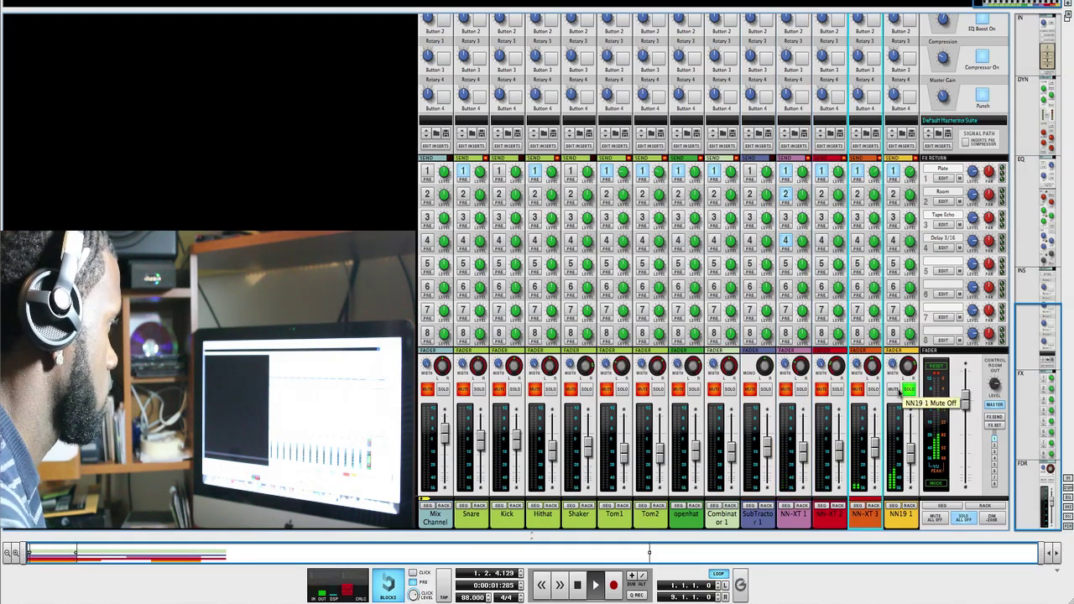
click(910, 391)
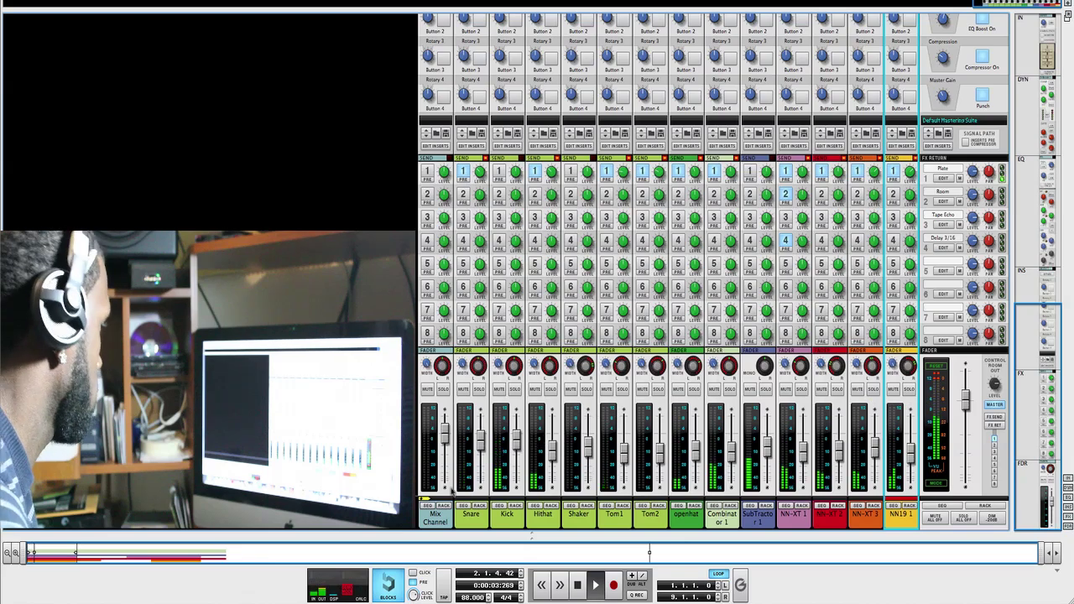
Step: Examine the rack from the Redrum down to the SubTractor and NN-XT instruments alongside their mixer channels
drag(435, 535, 434, 114)
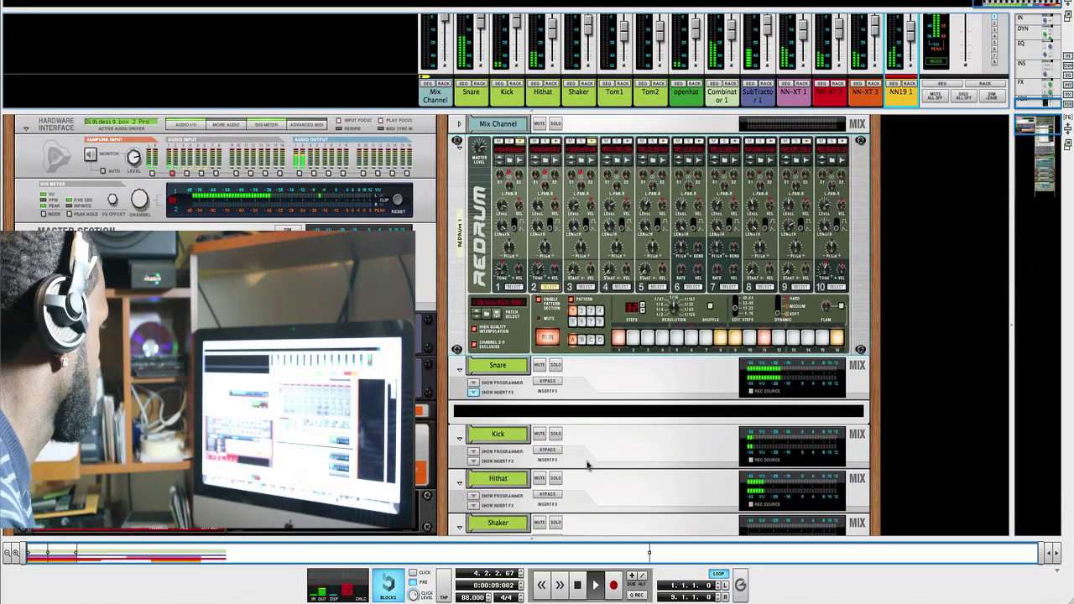
scroll(587, 463, down, 5)
scroll(587, 463, down, 3)
scroll(587, 466, down, 5)
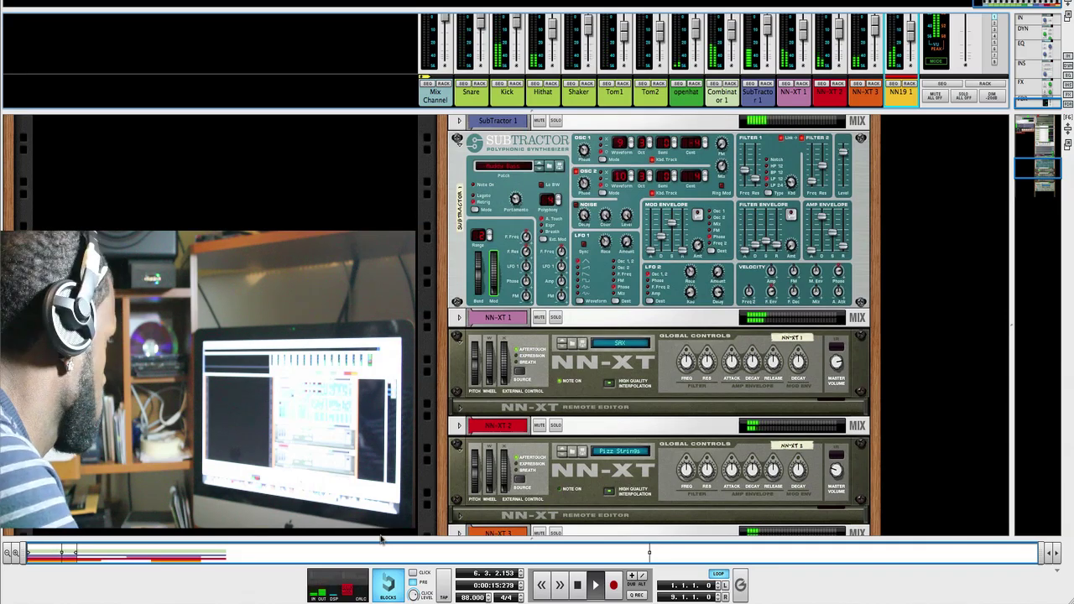
key(F5)
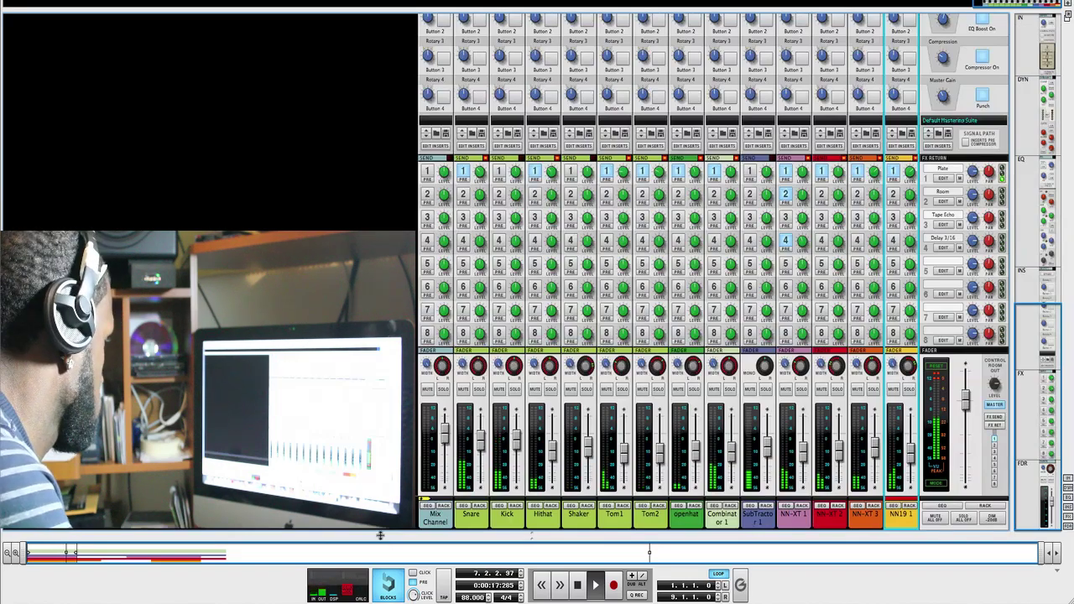
key(F6)
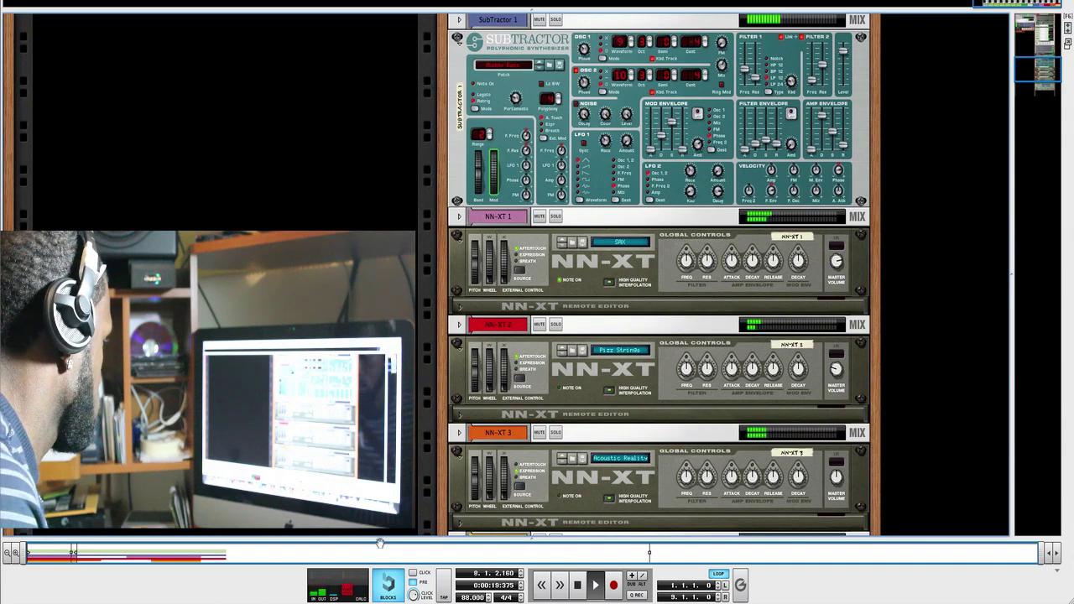
Step: In the sequencer, turn looping off and move the right locator to bar 33, playing the arrangement through before stopping it
key(F7)
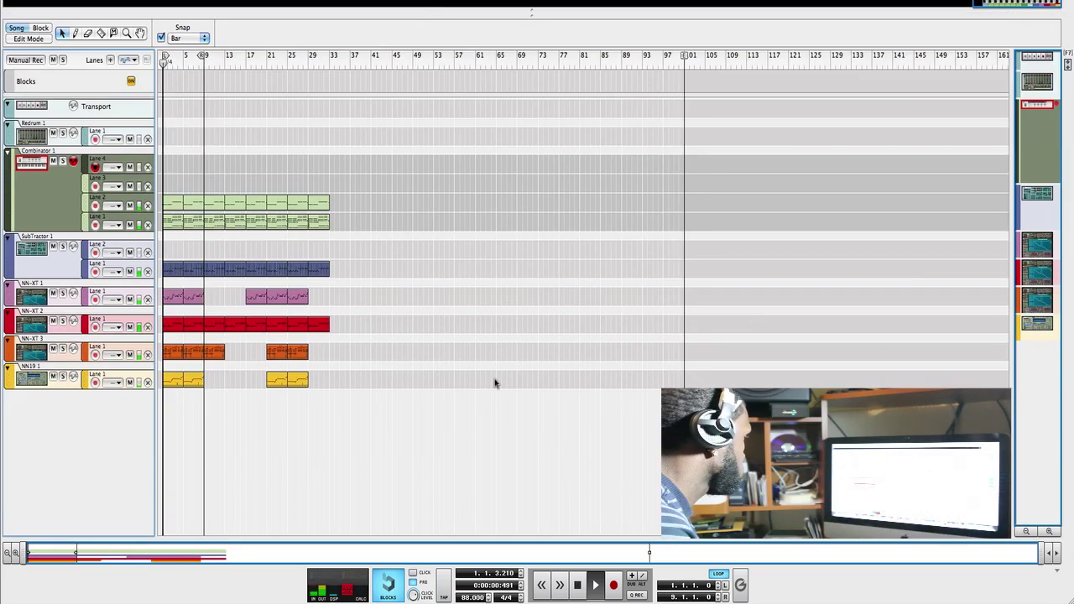
click(578, 584)
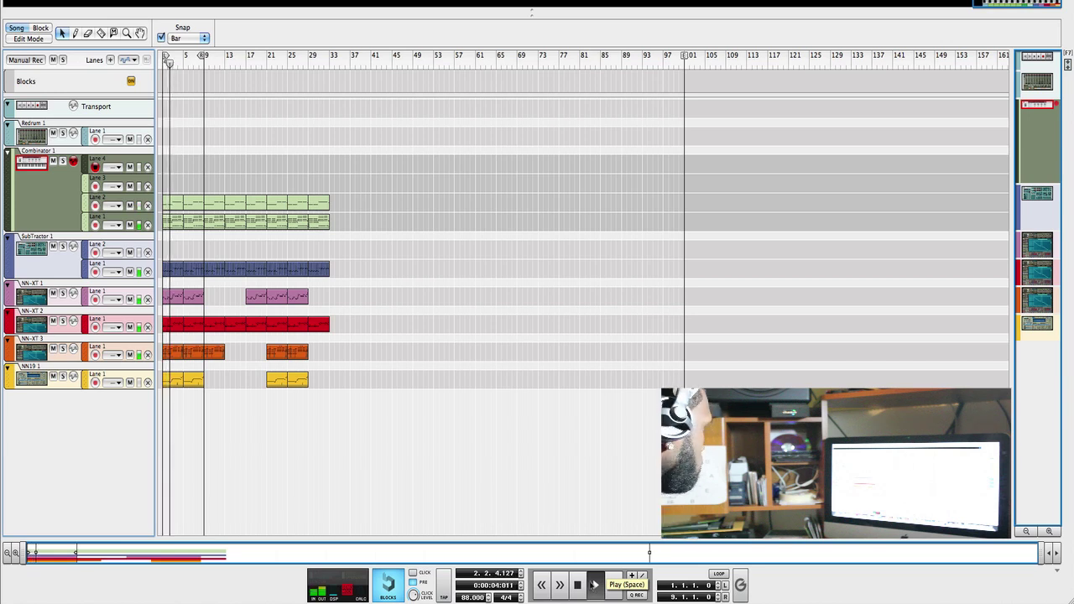
drag(201, 59, 327, 84)
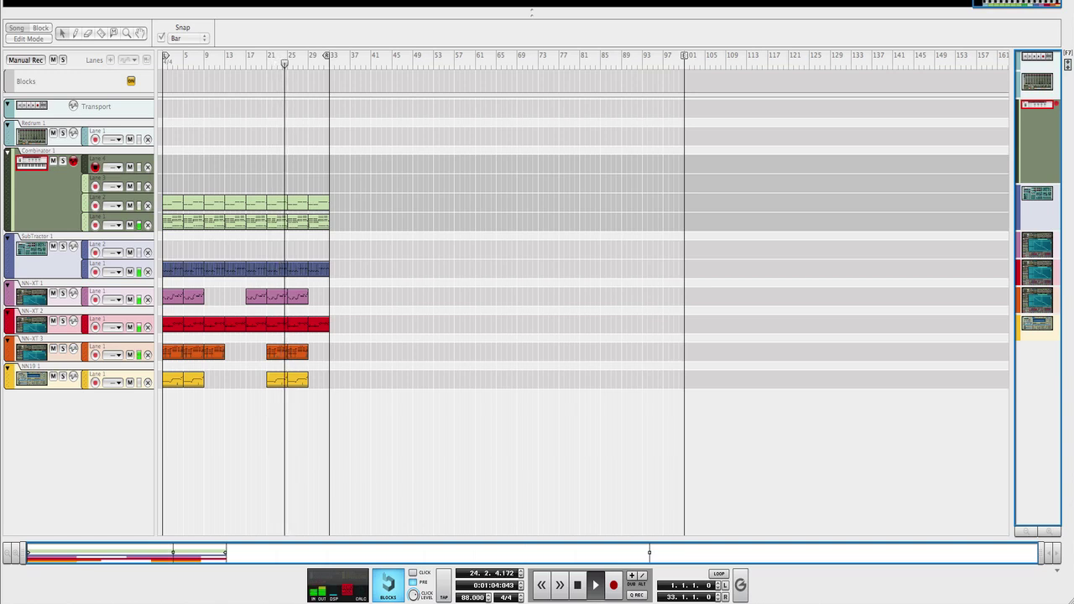
click(579, 590)
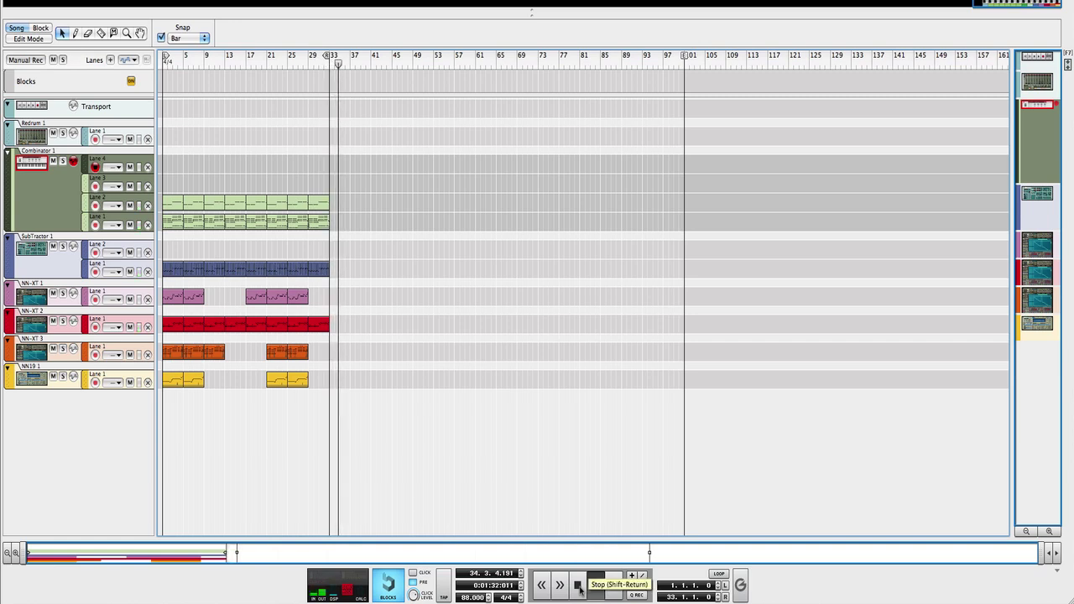
click(579, 585)
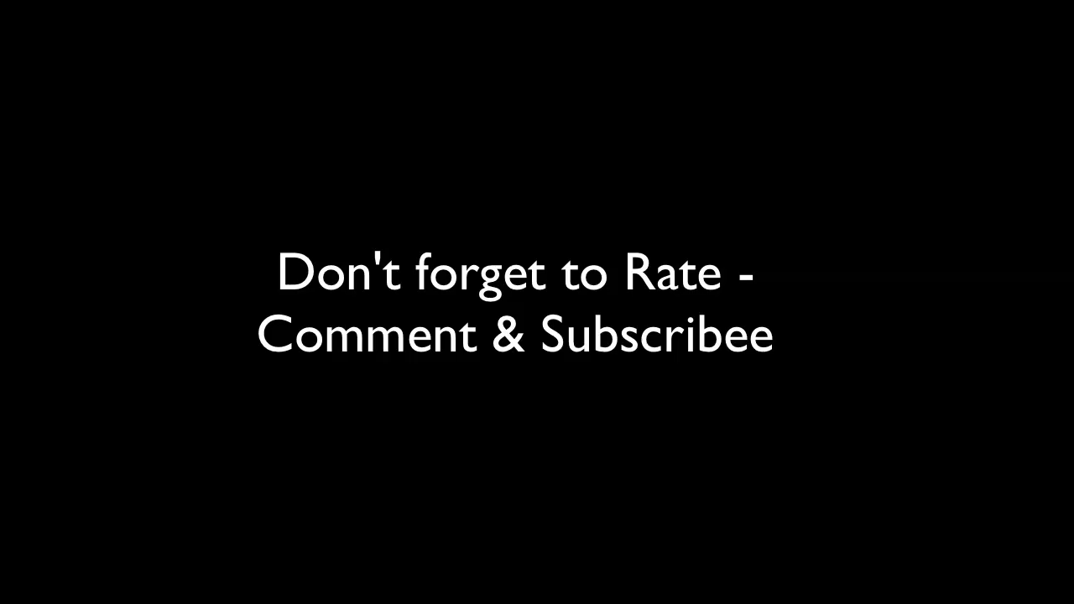